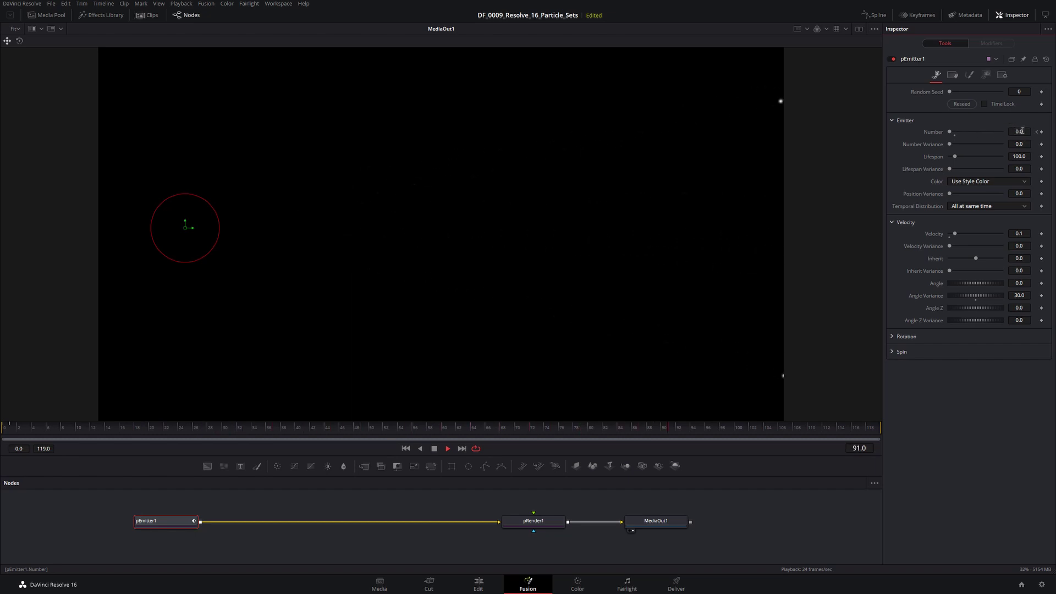
# Step: Show pEmitter1's particle Style settings, then deselect and reselect the pEmitter1 node
pyautogui.click(970, 75)
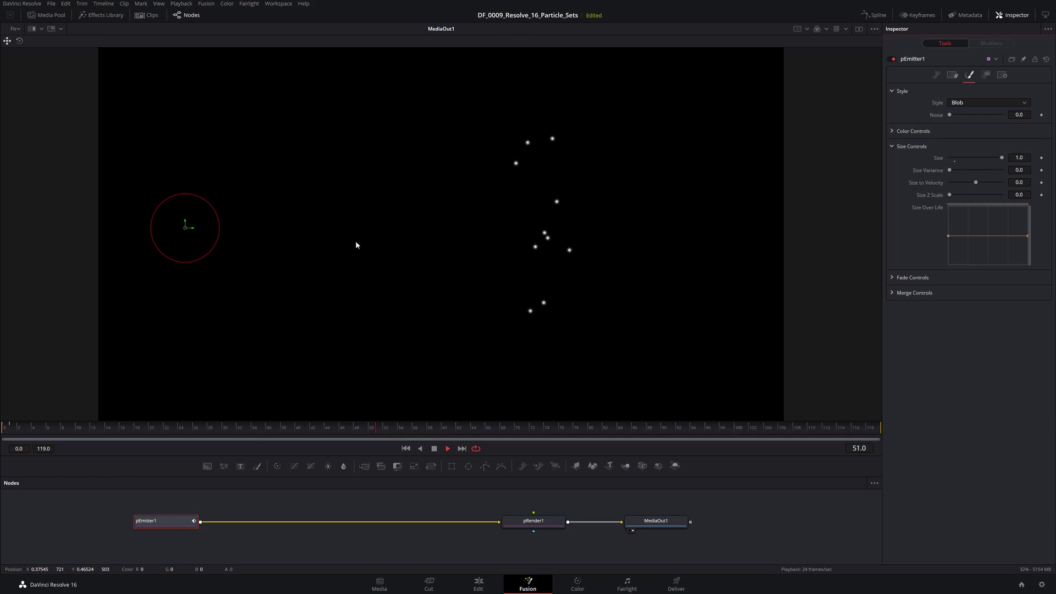
pyautogui.click(269, 507)
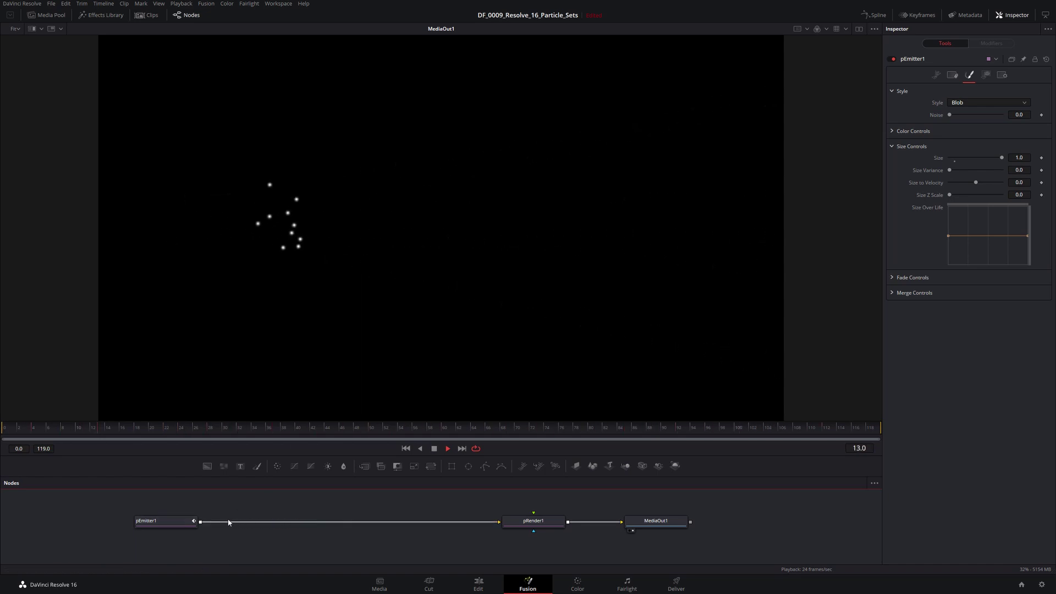
pyautogui.click(181, 524)
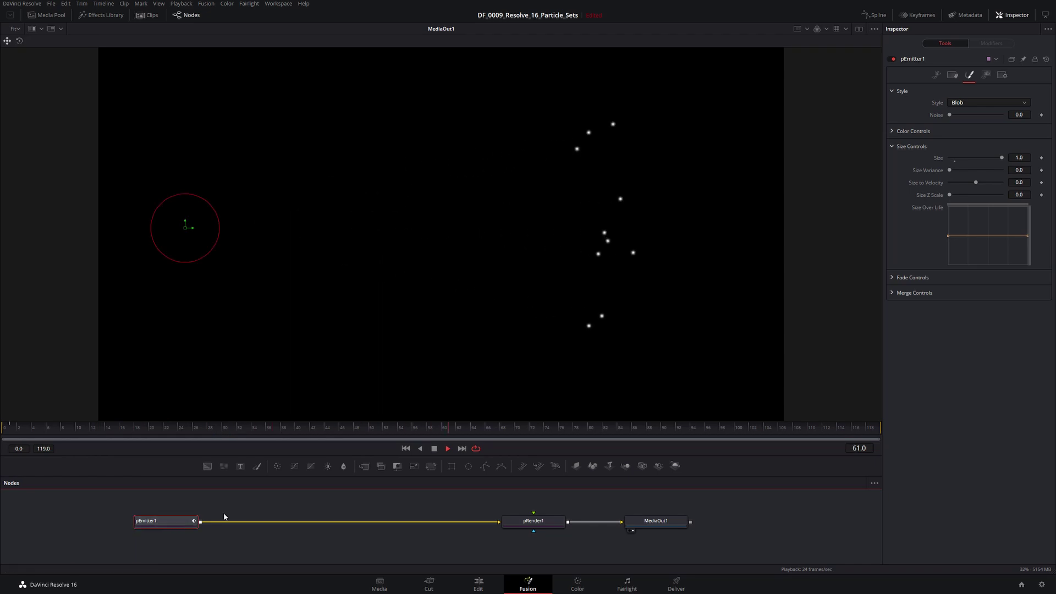
# Step: Search the tool list for pSpawn and add it after pEmitter1
pyautogui.hotkey('shift', 'space')
pyautogui.write('pc')
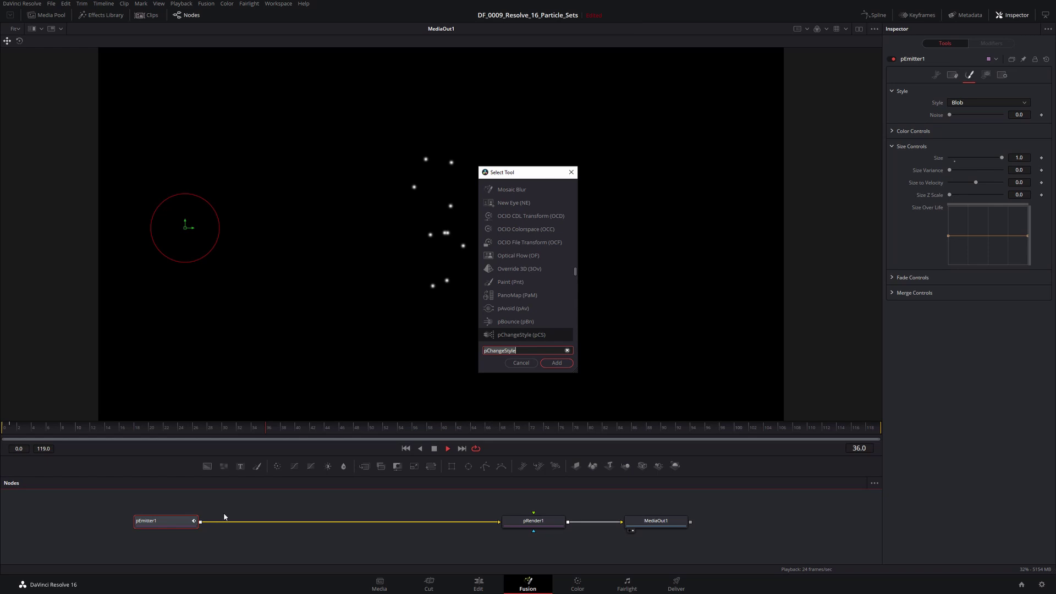
pyautogui.press('BackSpace')
pyautogui.press('BackSpace')
pyautogui.write('S')
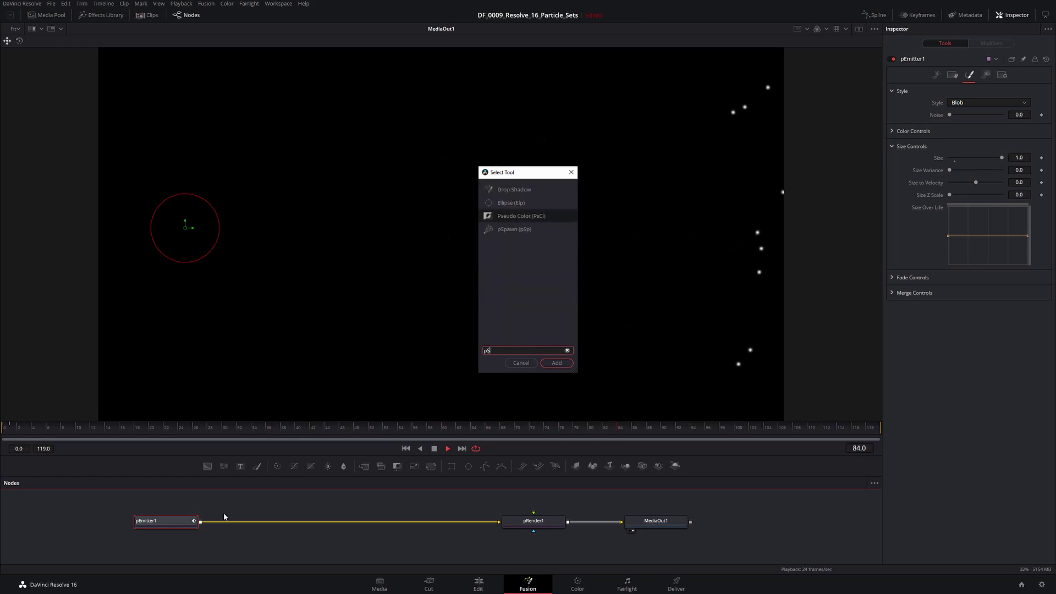
pyautogui.write('p')
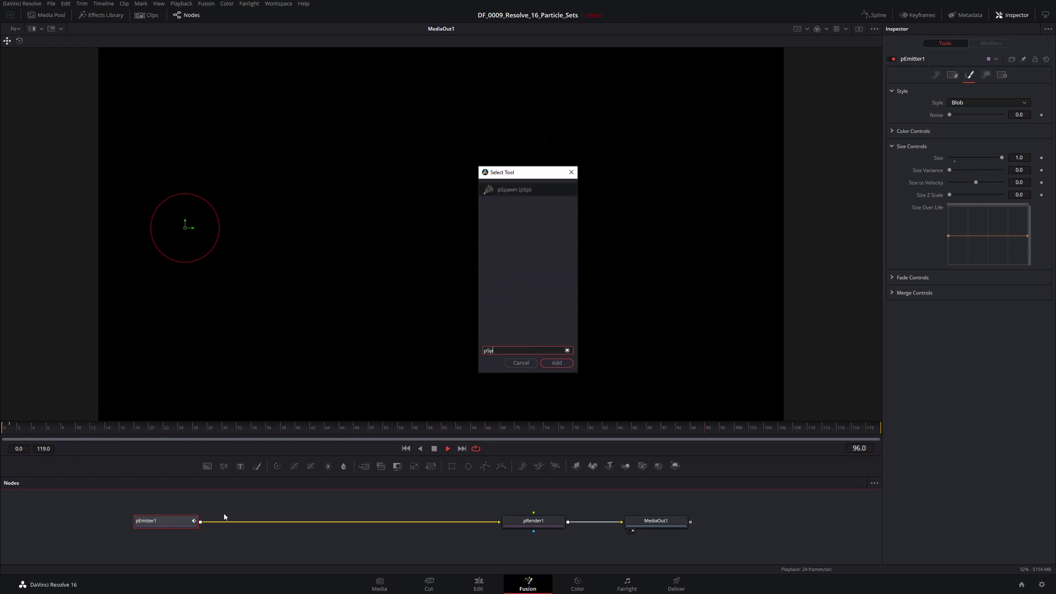
pyautogui.click(497, 190)
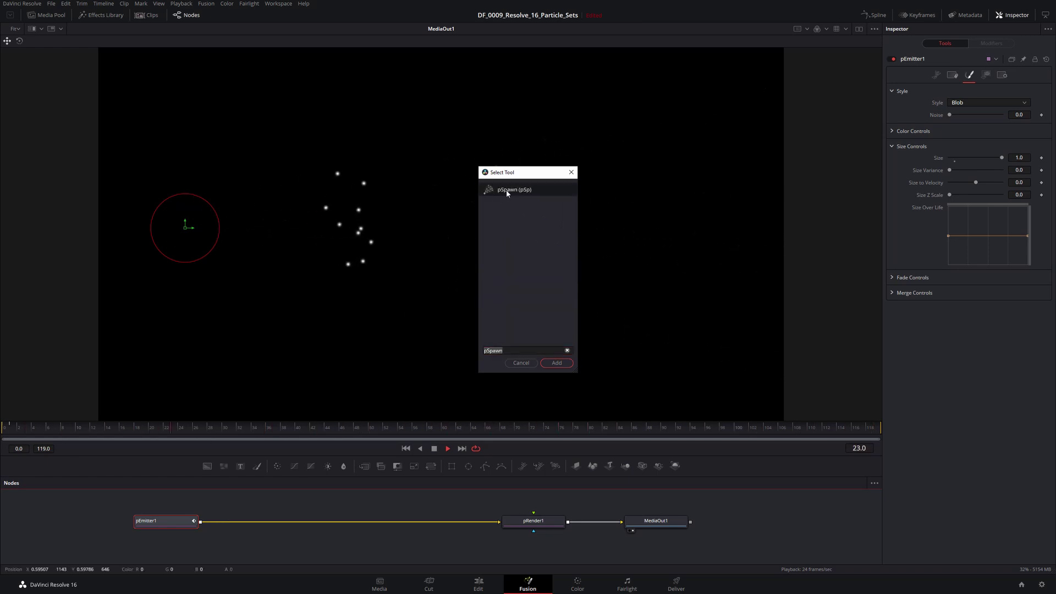
pyautogui.click(558, 364)
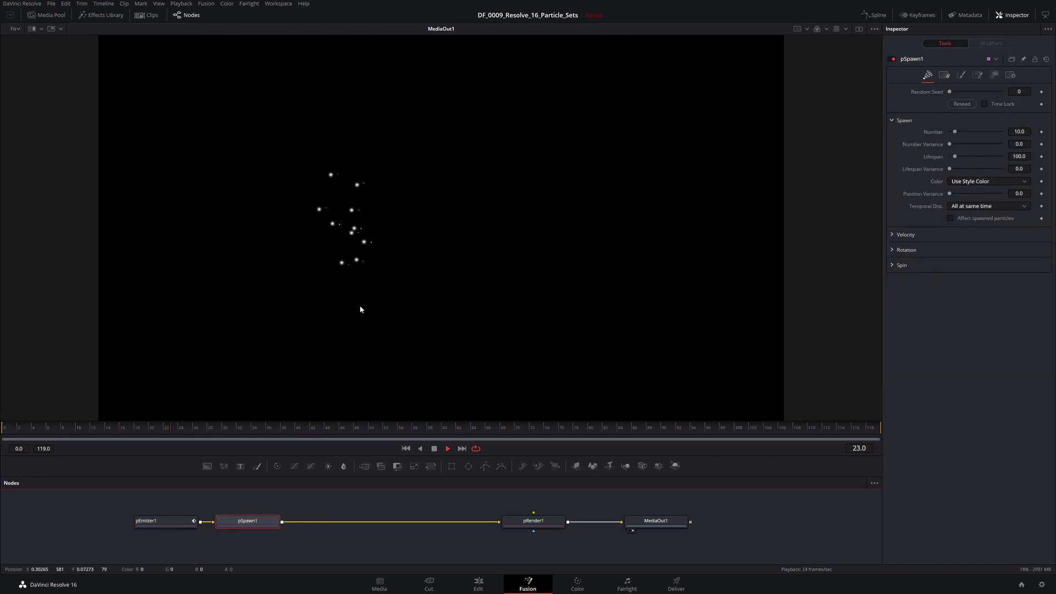
# Step: Stop, replay and stop playback to inspect spawned dots, then expand pSpawn1's Velocity section
pyautogui.press('space')
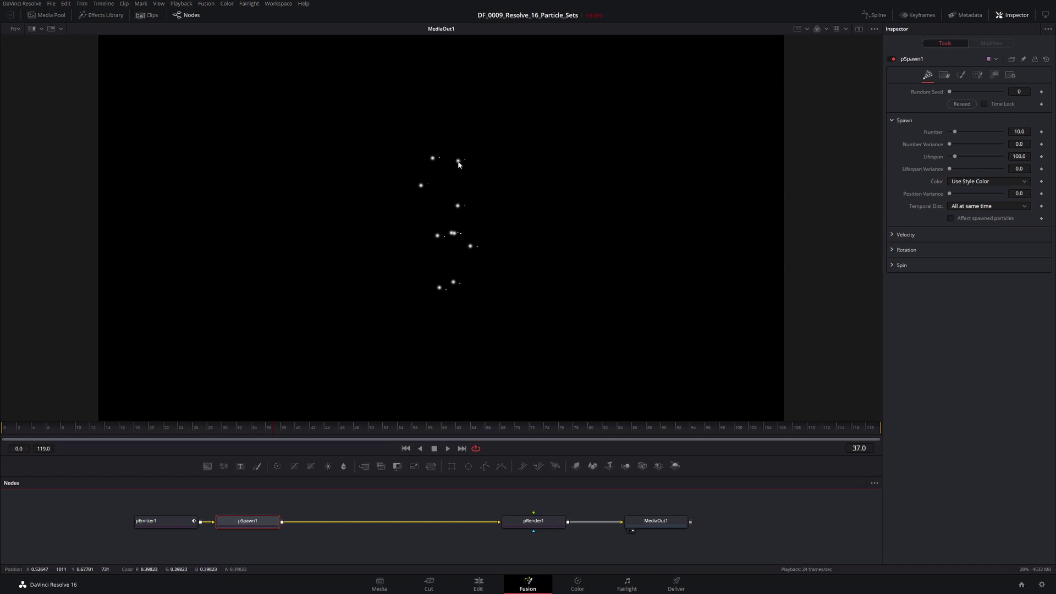
pyautogui.press('space')
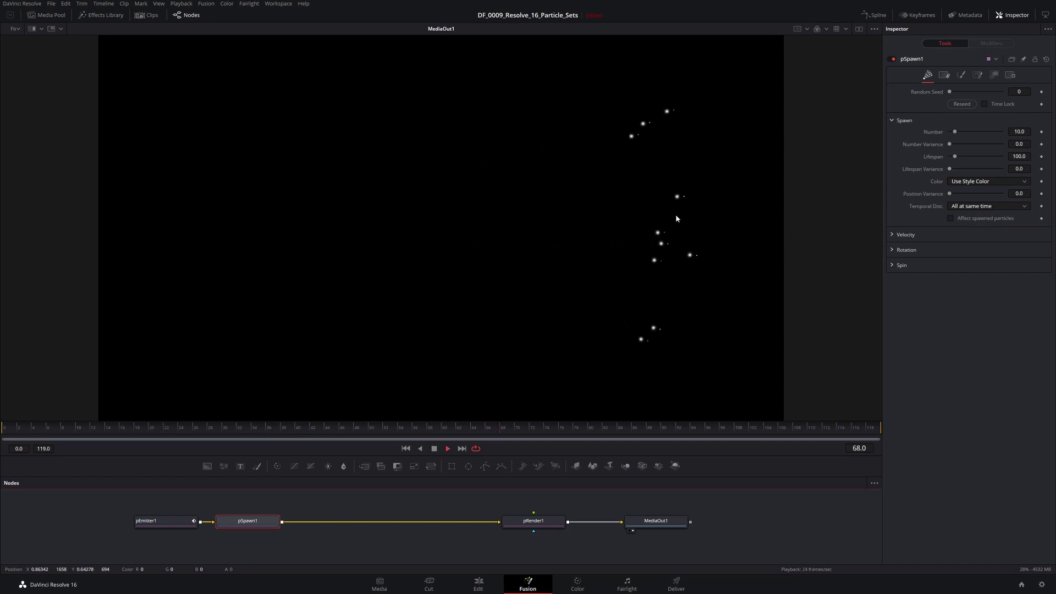
pyautogui.press('space')
pyautogui.click(901, 236)
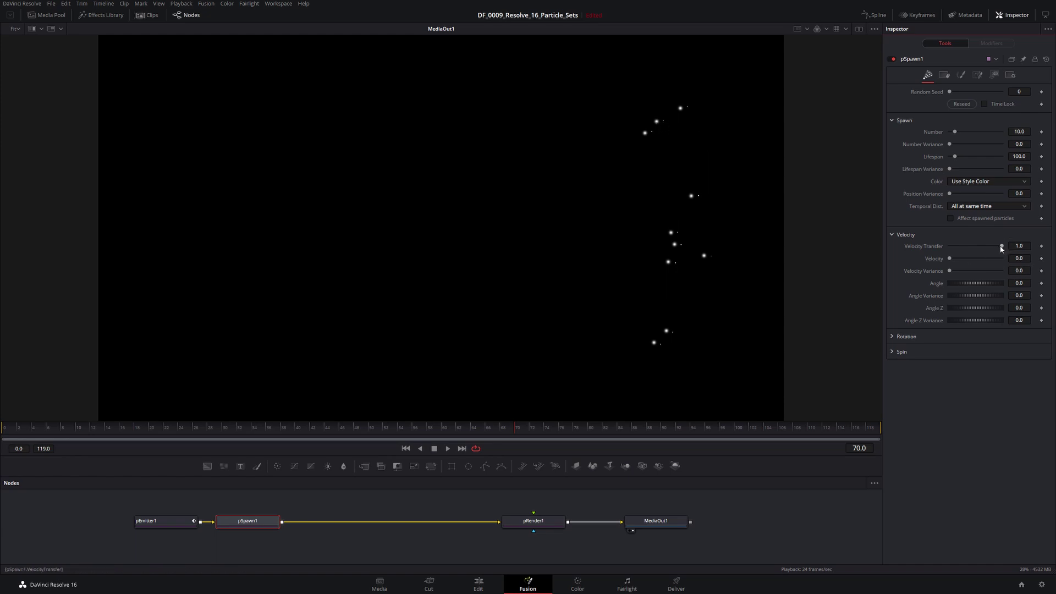
# Step: Drag pSpawn1's Velocity Transfer to 0.0, play the trails, and clear Number Variance
pyautogui.moveTo(998, 246); pyautogui.dragTo(926, 248)
pyautogui.press('space')
pyautogui.click(1019, 144)
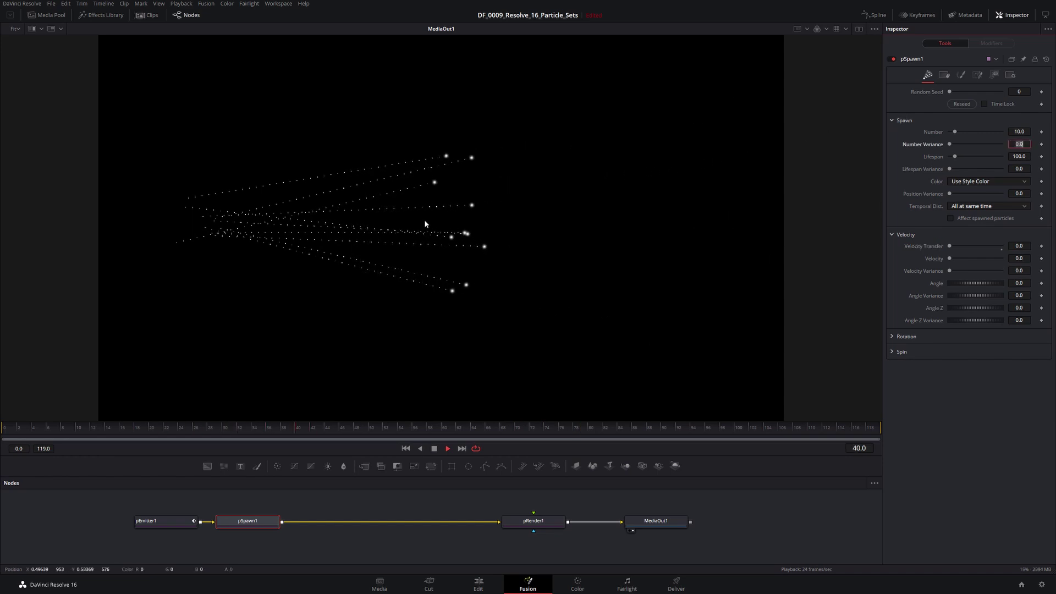
pyautogui.press('BackSpace')
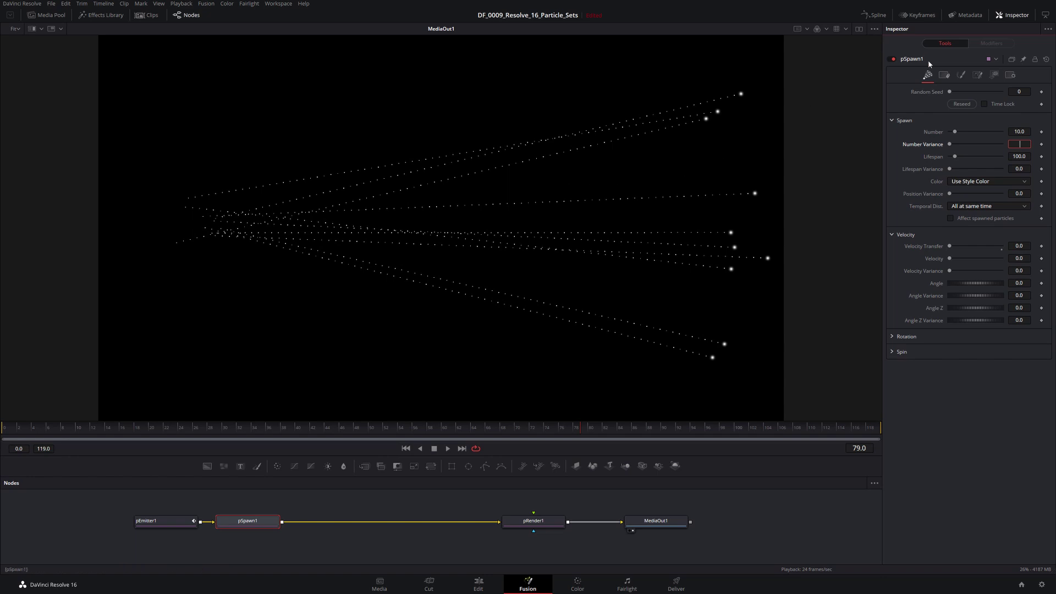
# Step: In pSpawn1's Conditions, set the spawning Age start and end both to 0.4
pyautogui.click(978, 75)
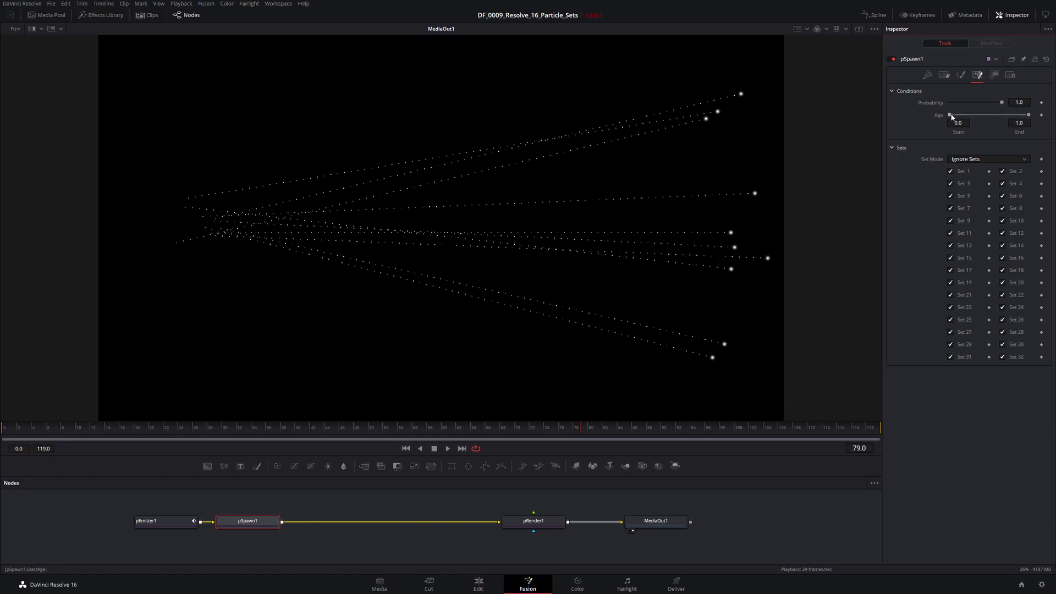
pyautogui.moveTo(950, 115); pyautogui.dragTo(978, 118)
pyautogui.click(959, 124)
pyautogui.click(1019, 123)
pyautogui.write('0.4')
pyautogui.press('Tab')
# Step: Set pSpawn1's spawn Number to 1 on the Controls tab
pyautogui.click(927, 75)
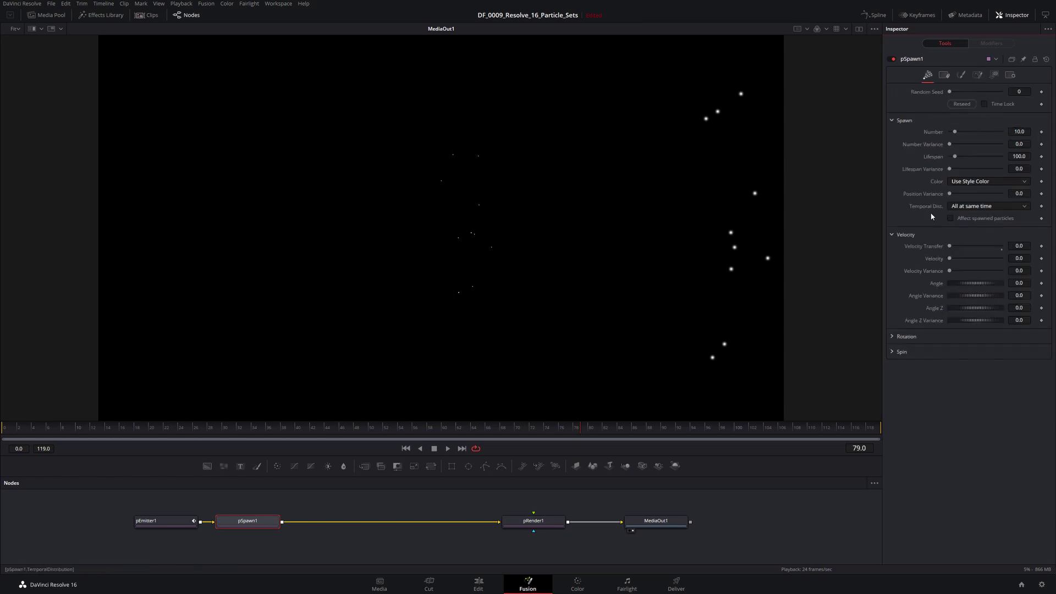
pyautogui.click(1020, 132)
pyautogui.write('1')
pyautogui.press('Tab')
# Step: Make pSpawn1's spawned particles Blob style at Size 1.0
pyautogui.click(961, 76)
pyautogui.click(960, 103)
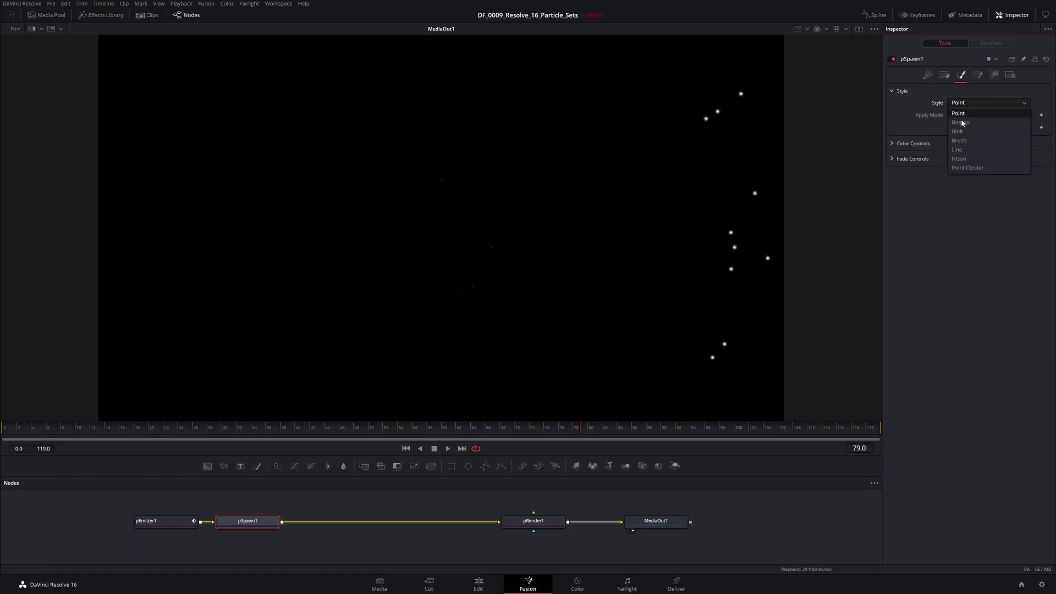
pyautogui.click(960, 135)
pyautogui.click(911, 146)
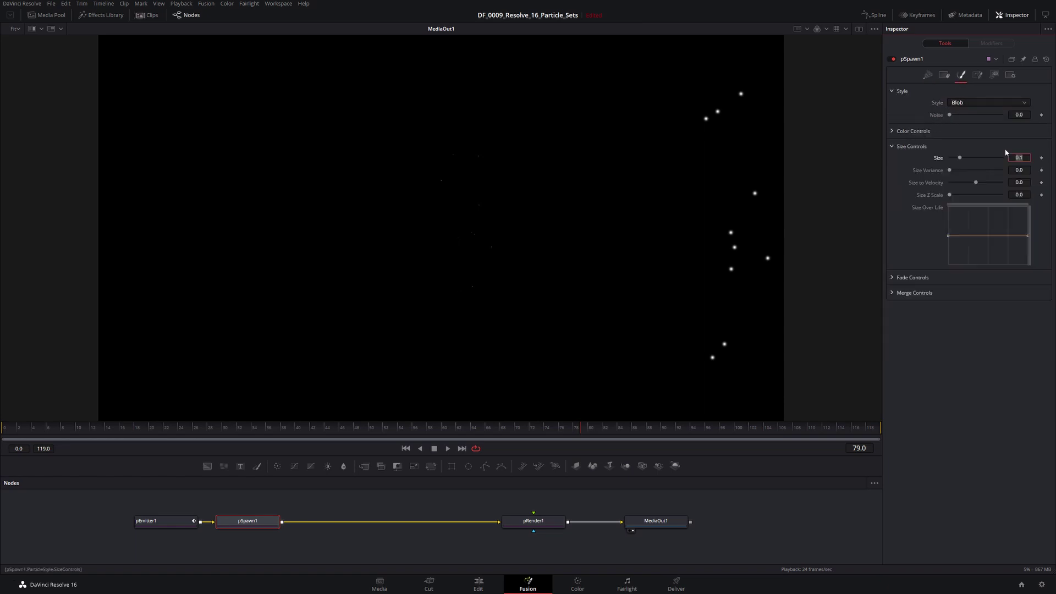
pyautogui.write('1')
pyautogui.press('Tab')
# Step: Color the spawned particles bright green and play back to check
pyautogui.click(913, 131)
pyautogui.click(1013, 183)
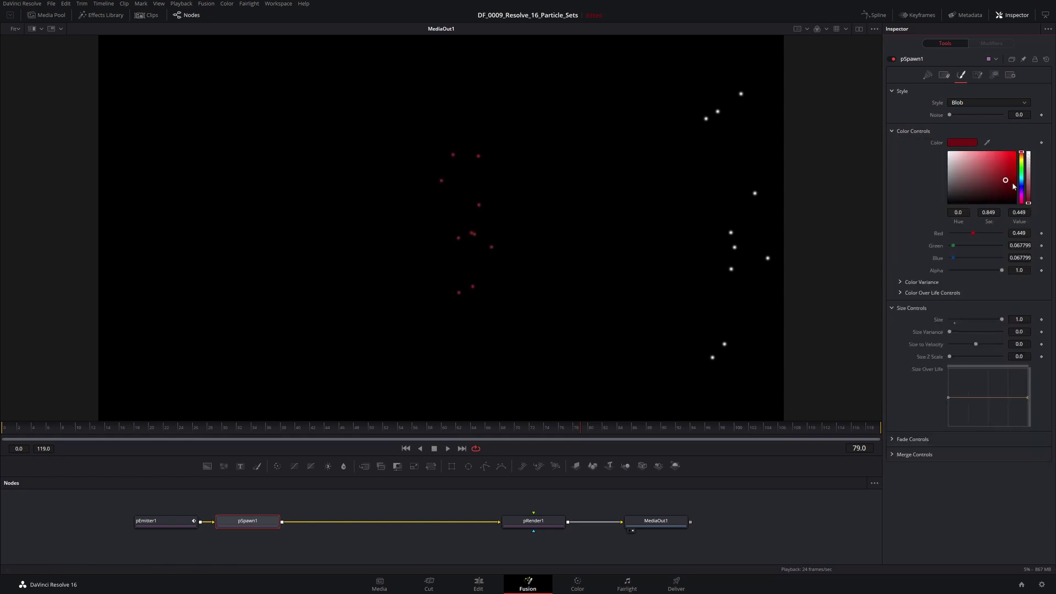
pyautogui.click(1020, 189)
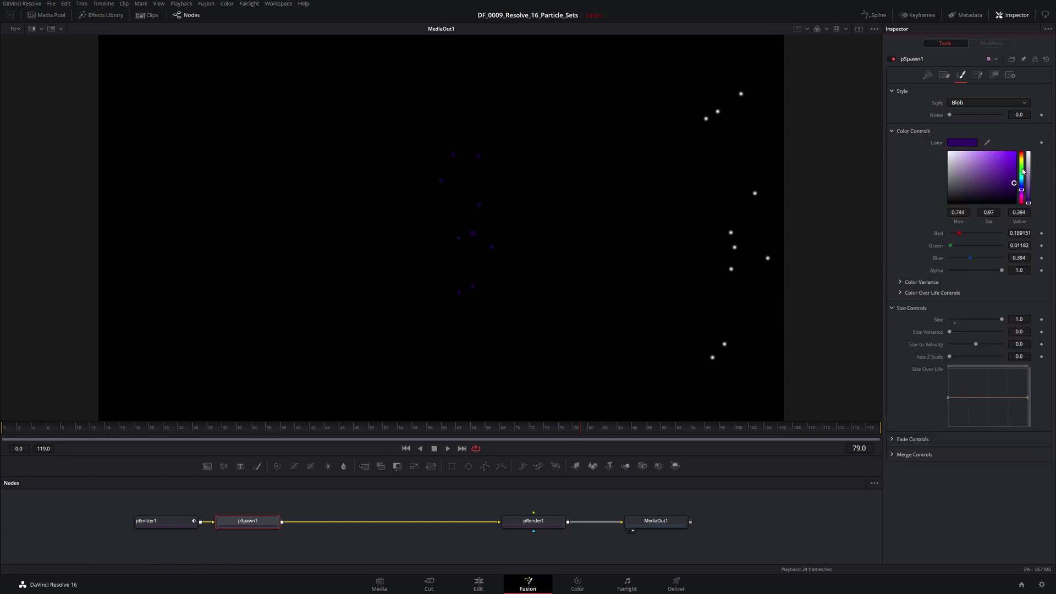
pyautogui.moveTo(1022, 172); pyautogui.dragTo(1014, 140)
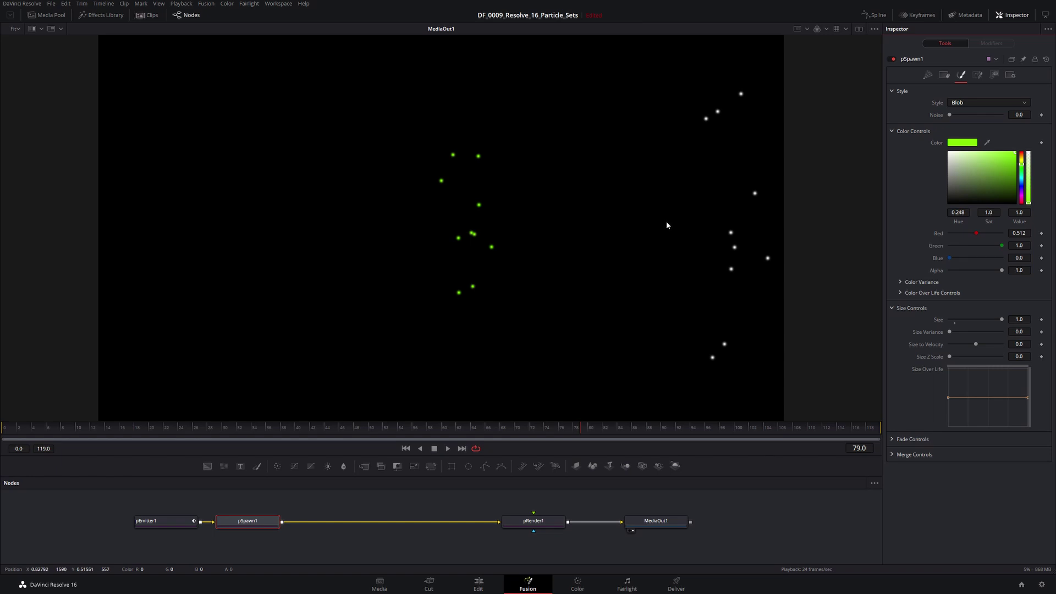
pyautogui.press('space')
# Step: Return pSpawn1 to its Controls tab and select the pEmitter1 node
pyautogui.click(925, 75)
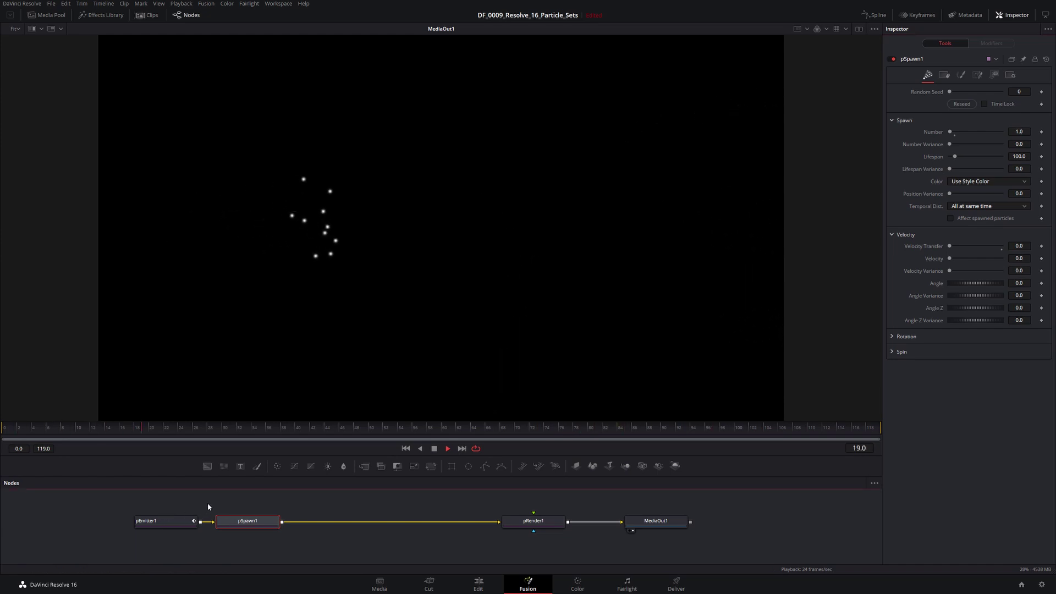
pyautogui.click(163, 521)
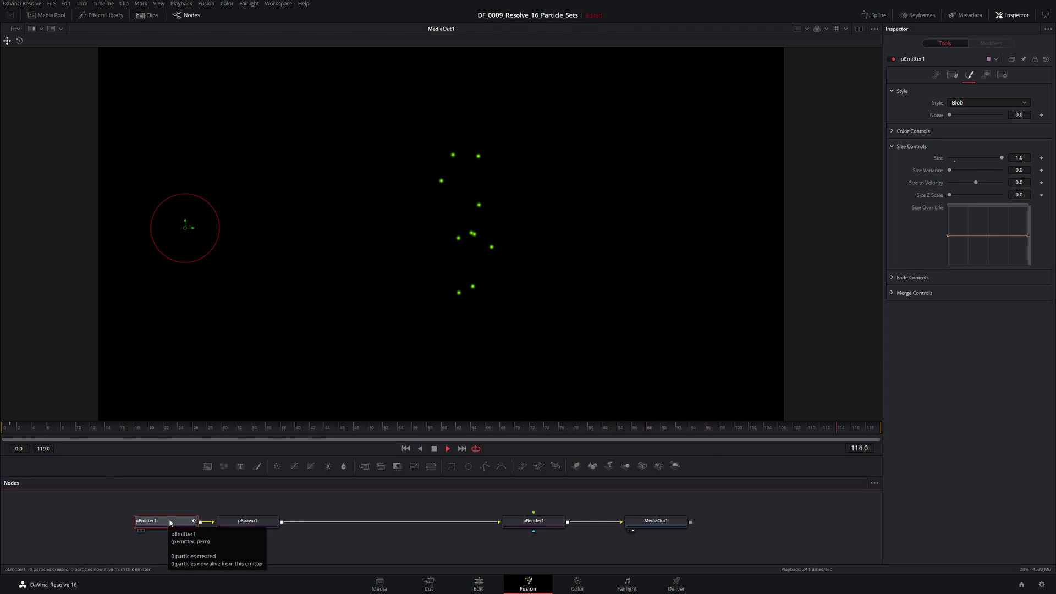
# Step: Show pEmitter1's Sets tab, confirming its particles belong to Set 1 only
pyautogui.click(951, 80)
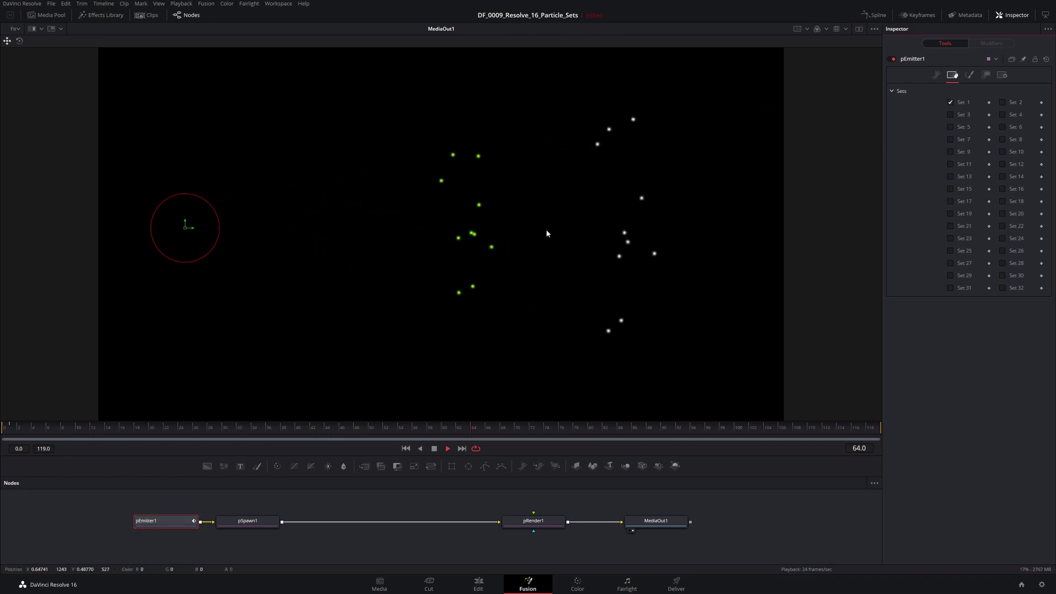
# Step: Select pSpawn1 and show its Sets tab, with spawned particles in Set 2
pyautogui.click(253, 525)
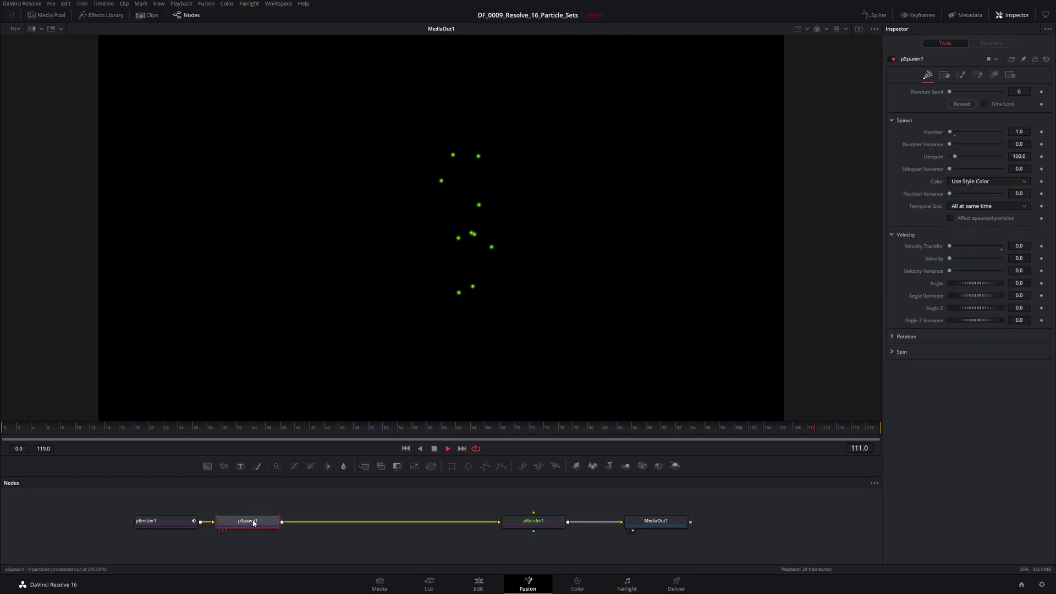
pyautogui.click(943, 77)
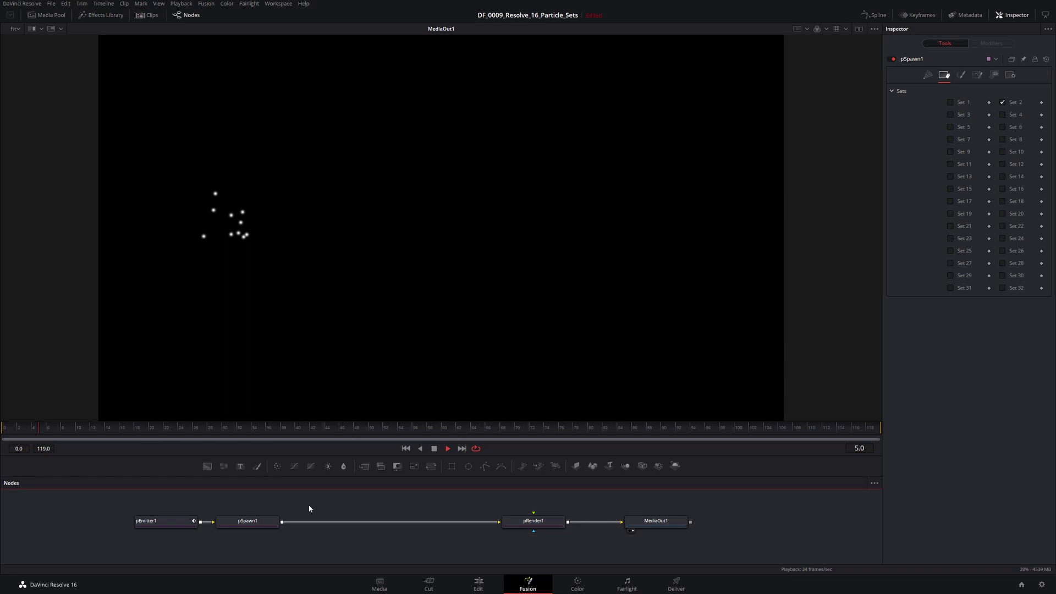
# Step: With pSpawn1 selected, search 'pDir' and add pDirectionalForce after it
pyautogui.click(254, 525)
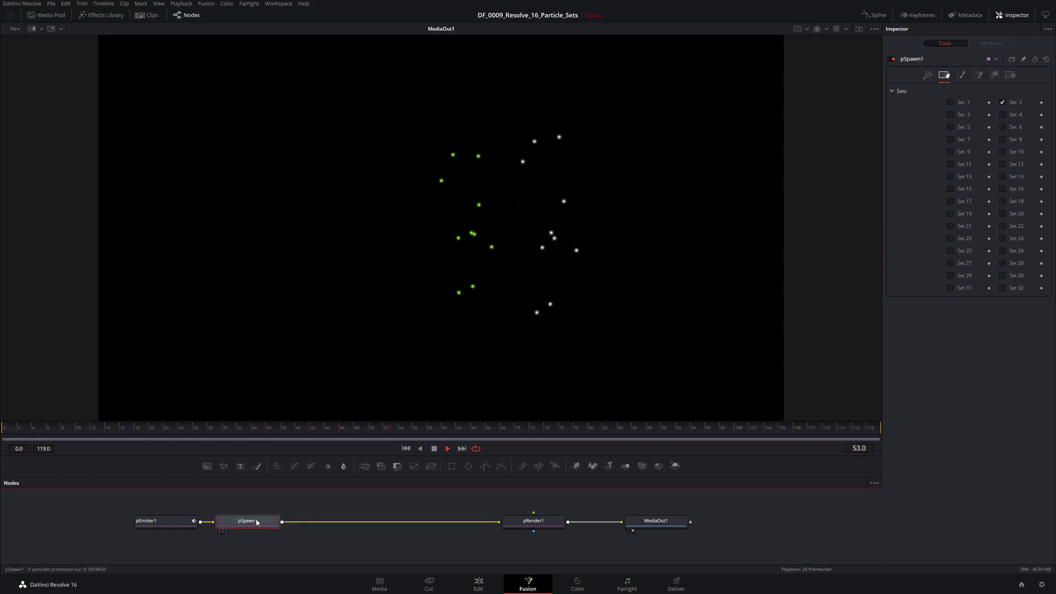
pyautogui.hotkey('shift', 'space')
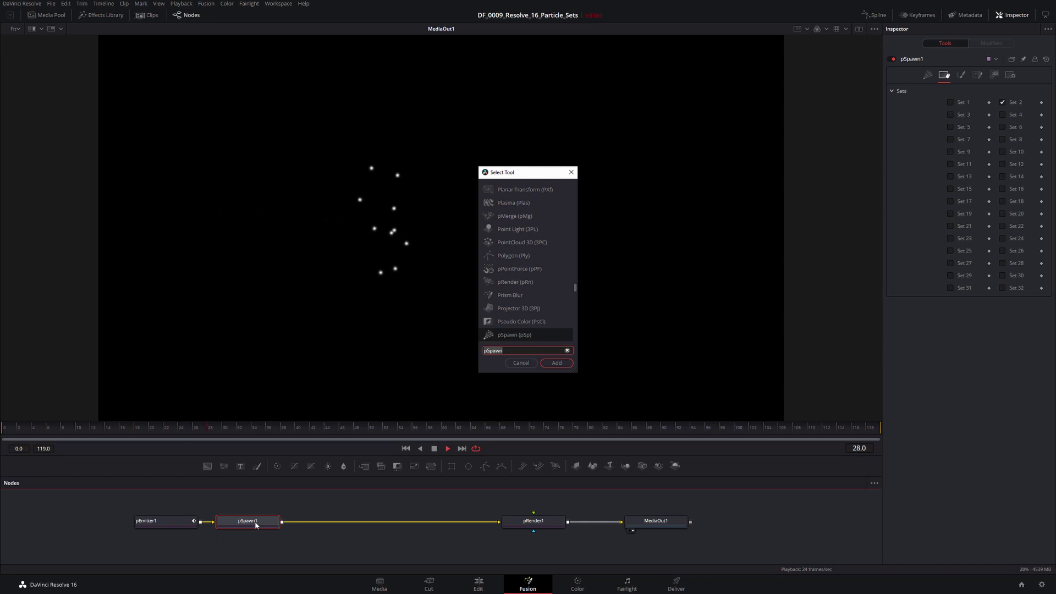
pyautogui.write('pDirectionalForce')
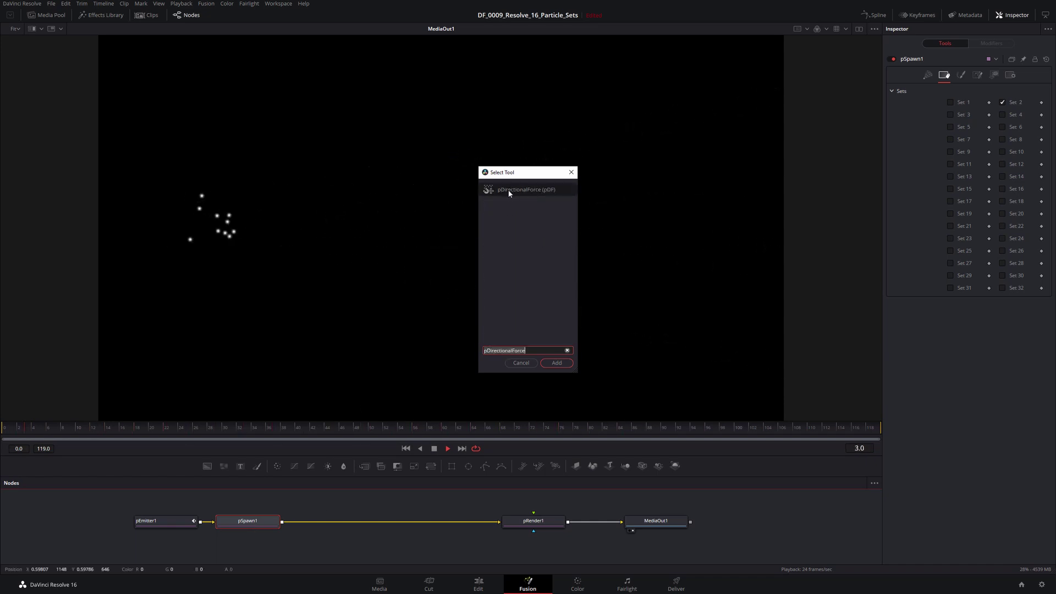
pyautogui.click(556, 362)
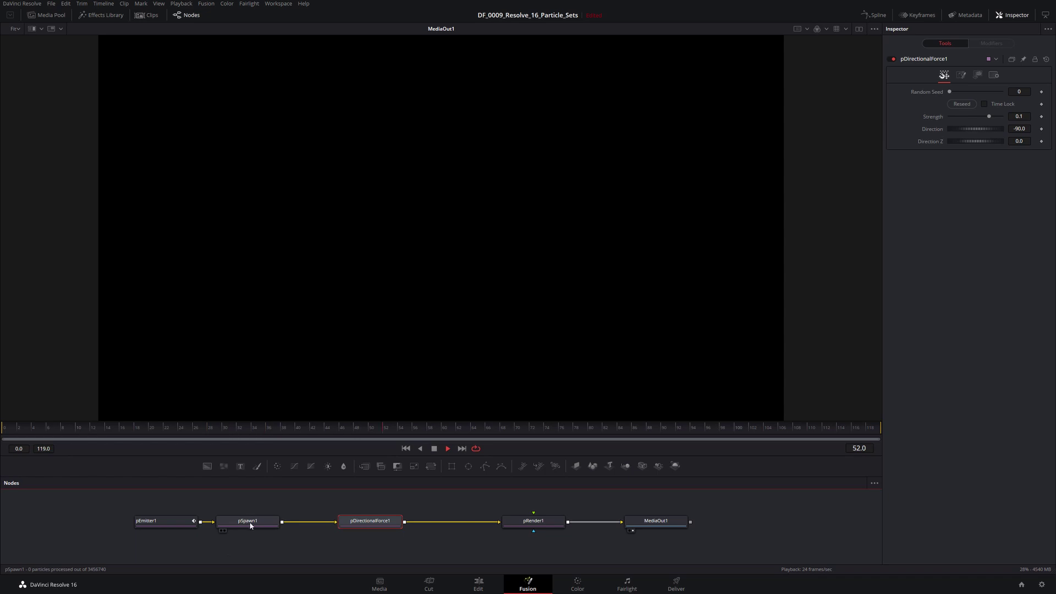
# Step: Reselect pDirectionalForce1 and show its conditions: Probability 1.0, Set Mode Ignore Sets, all 32 sets ticked
pyautogui.click(364, 542)
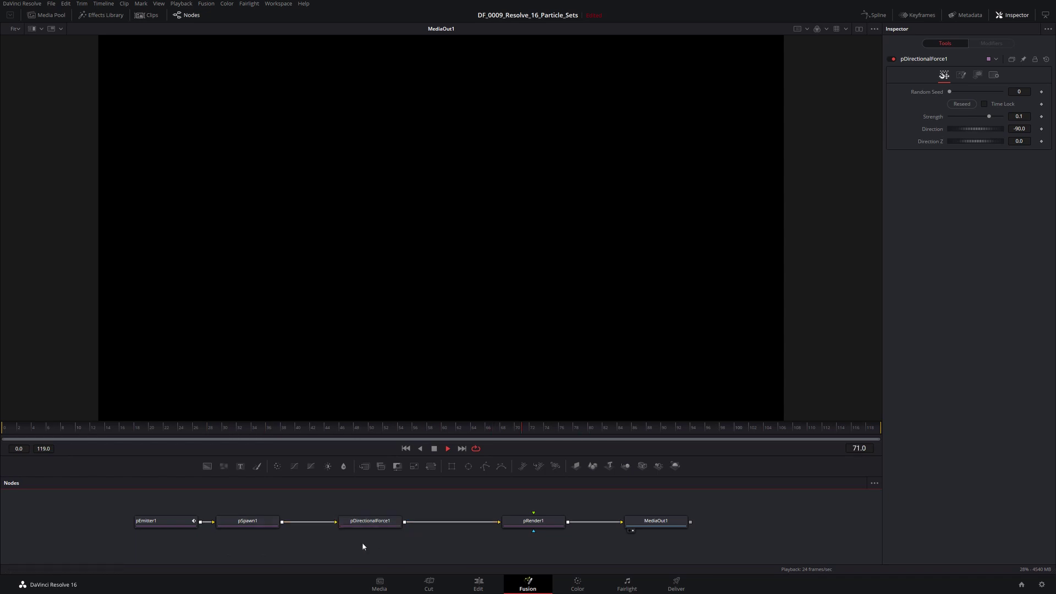
pyautogui.click(353, 521)
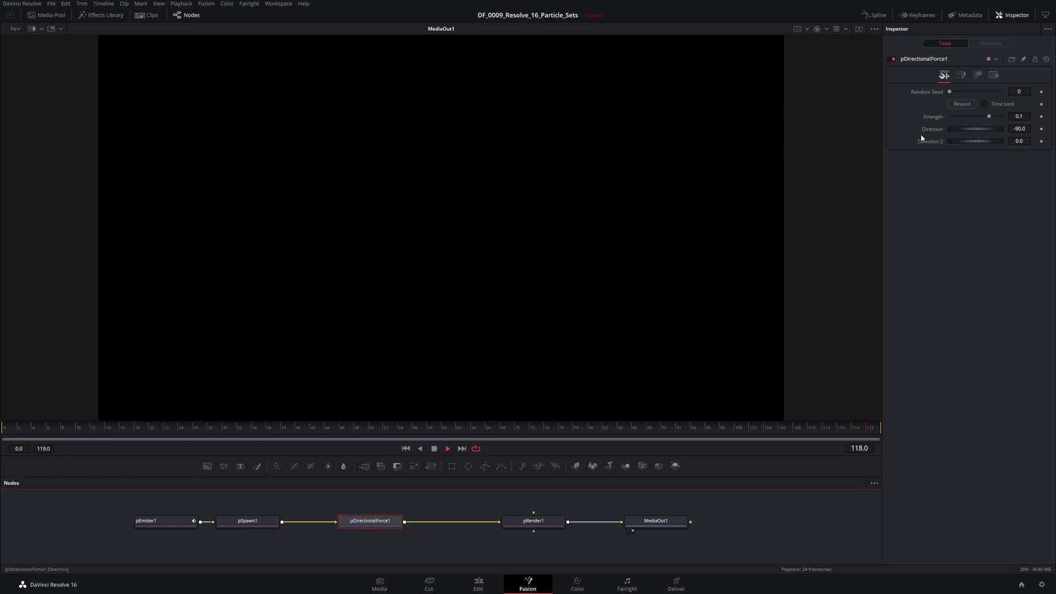
pyautogui.click(961, 80)
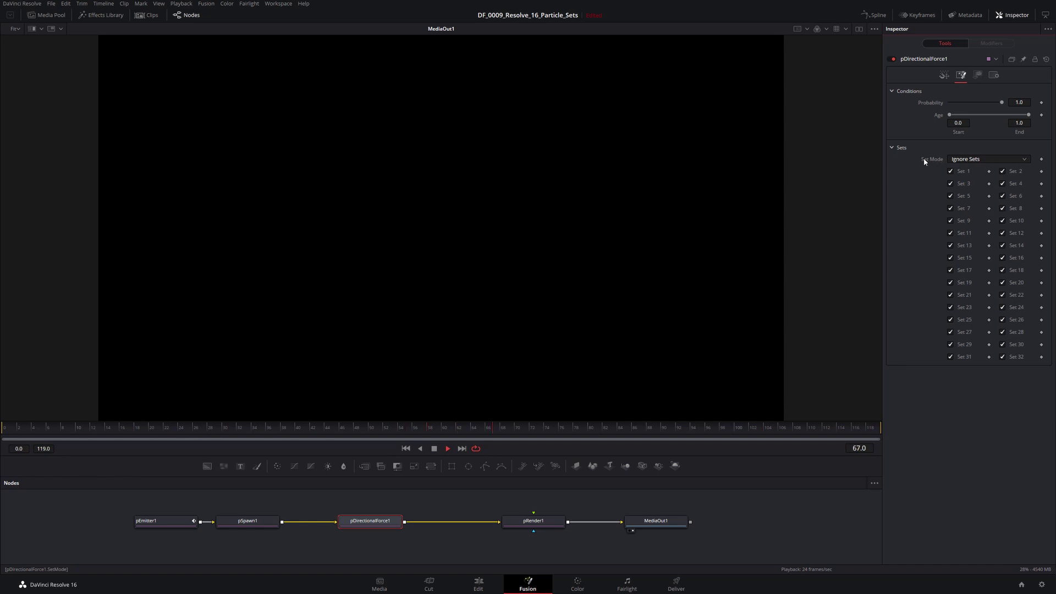
pyautogui.click(168, 521)
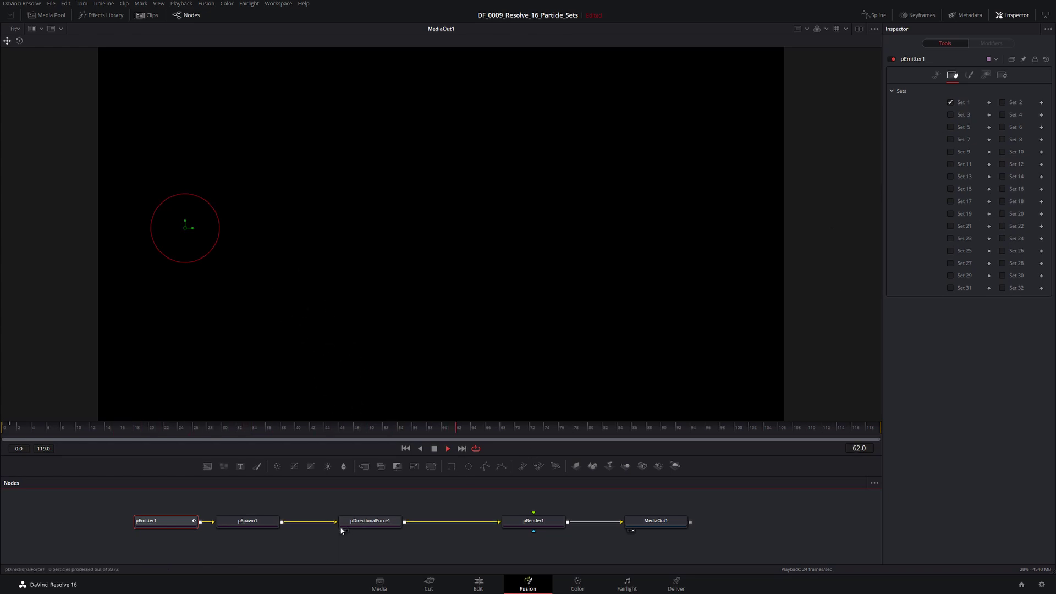
pyautogui.click(361, 527)
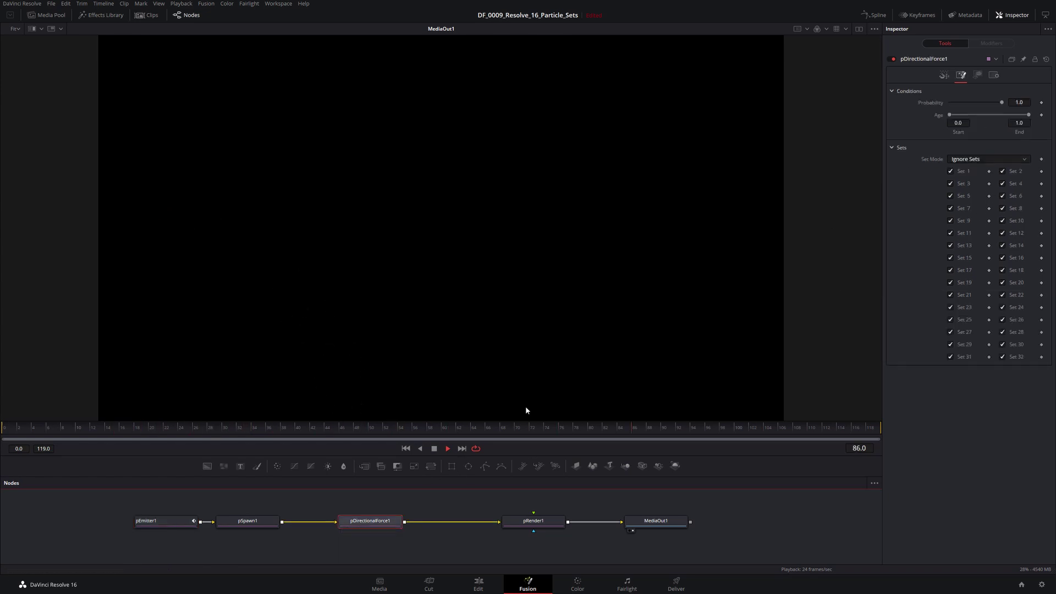
pyautogui.click(987, 160)
pyautogui.click(917, 193)
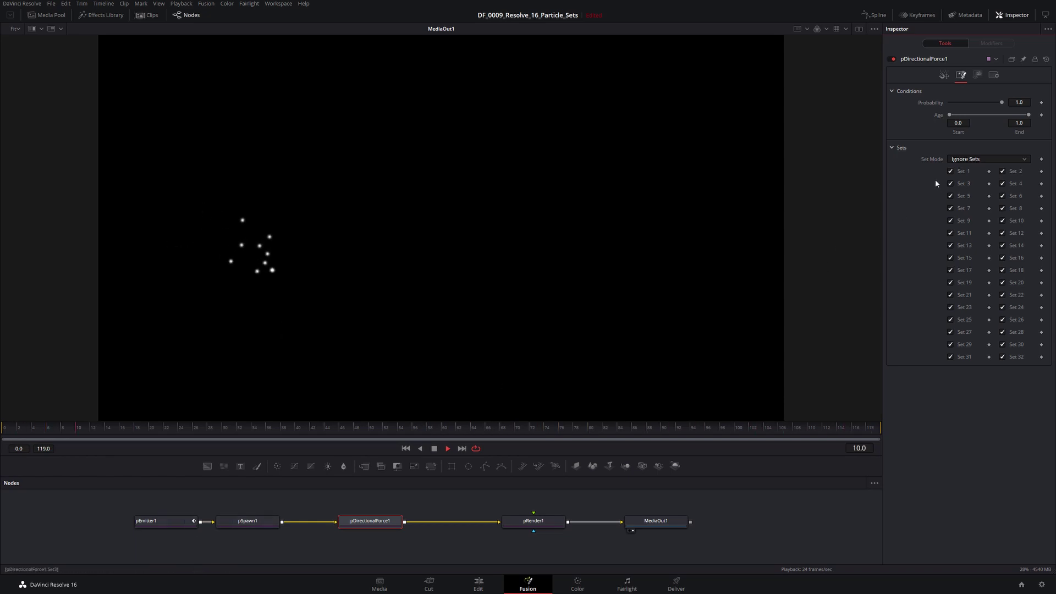
pyautogui.click(949, 172)
# Step: Switch pDirectionalForce1 to Affect specified sets, untick Set 1, and toggle Set 2 off and on
pyautogui.click(950, 171)
pyautogui.click(973, 158)
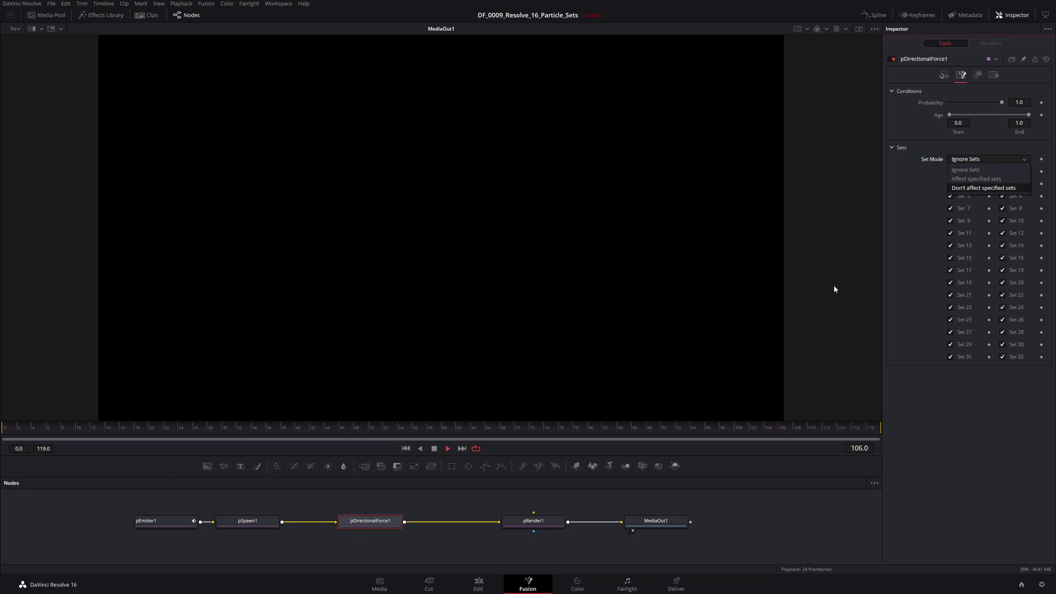
pyautogui.click(972, 179)
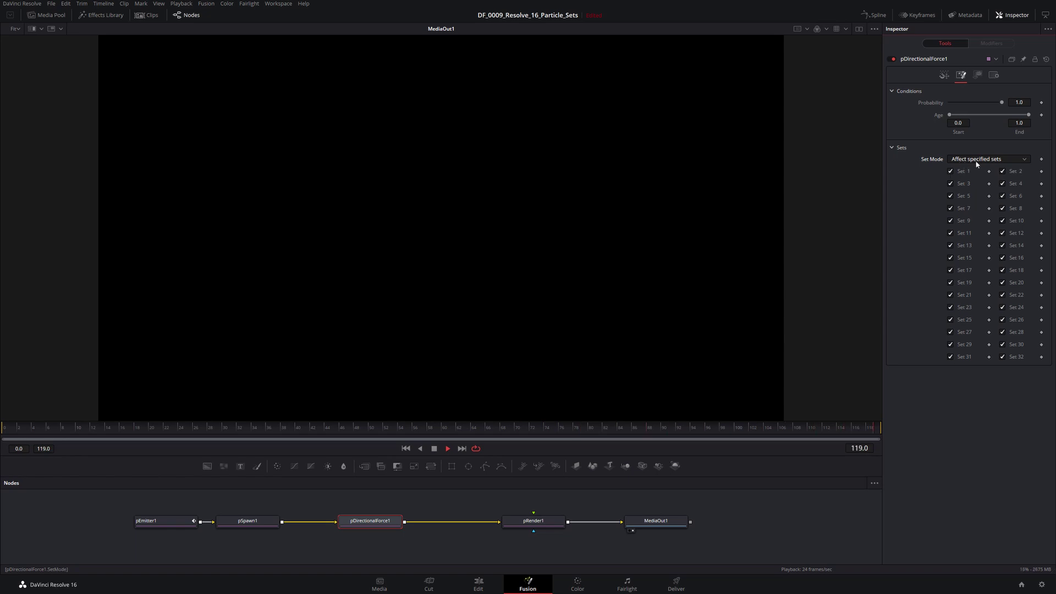
pyautogui.click(950, 171)
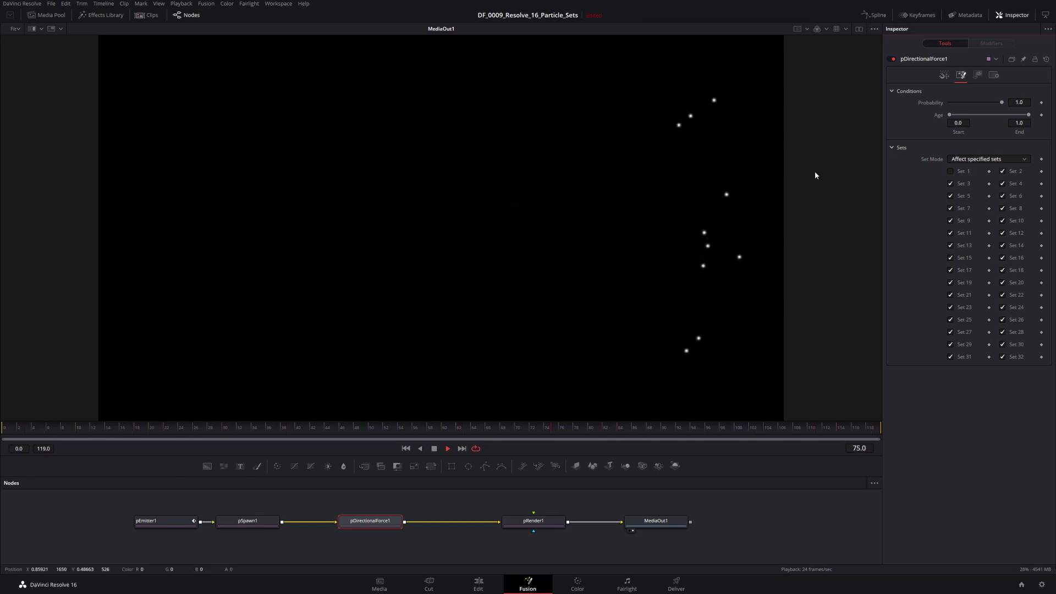
pyautogui.click(1002, 171)
pyautogui.click(1002, 171)
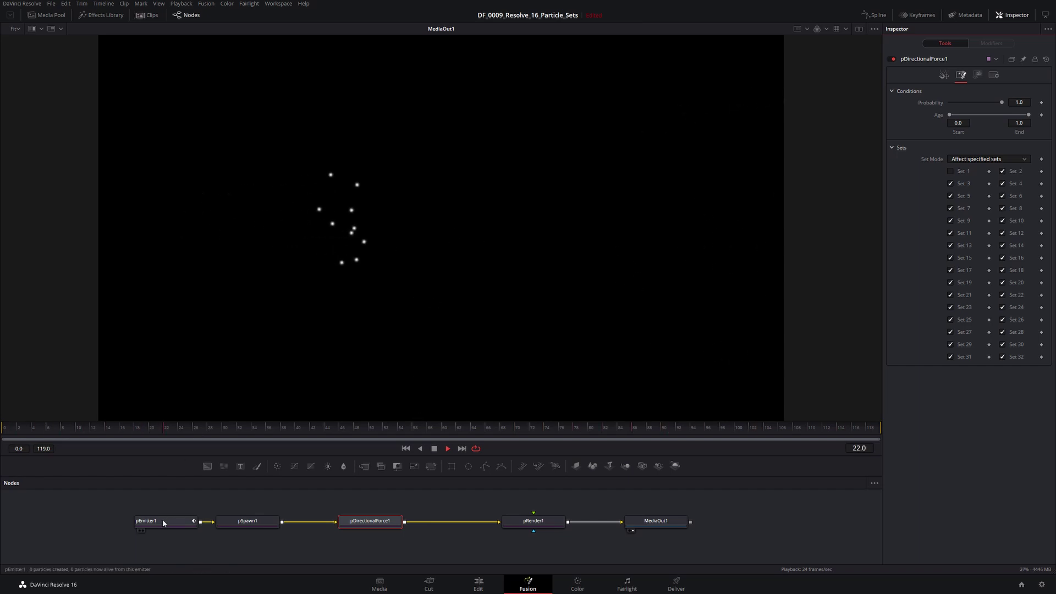
# Step: Raise pSpawn1's Velocity Transfer to about 0.717 and view its conditions, Age 0.4–0.4
pyautogui.click(195, 521)
pyautogui.click(248, 521)
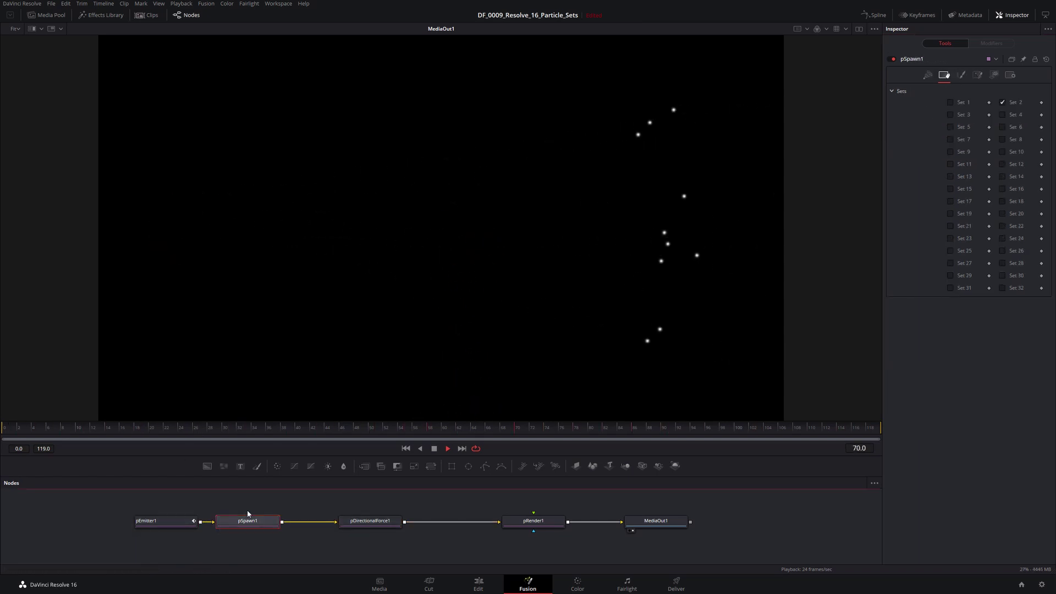
pyautogui.click(927, 75)
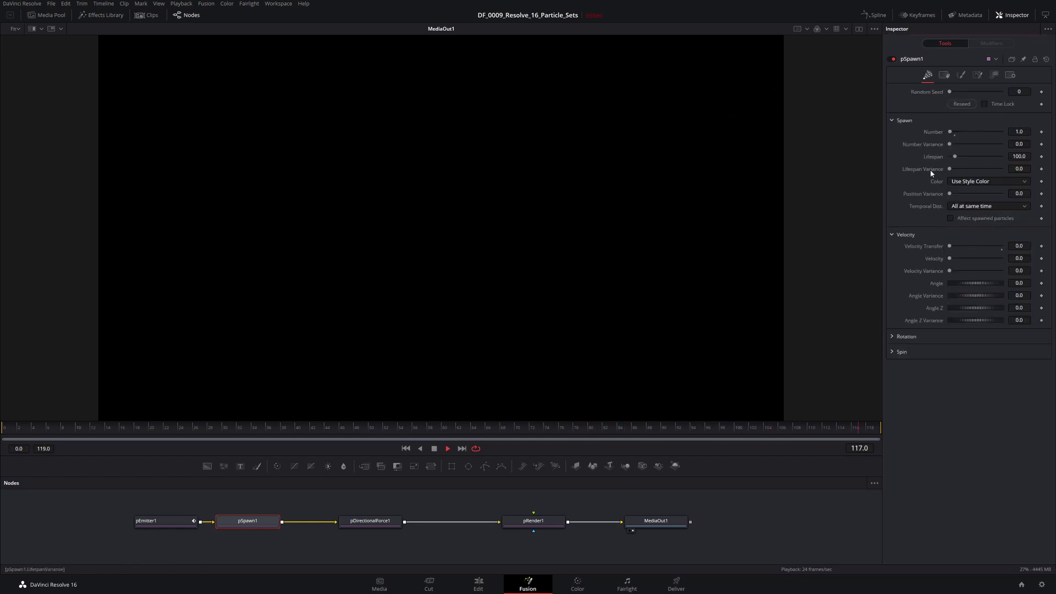
pyautogui.moveTo(949, 247); pyautogui.dragTo(989, 246)
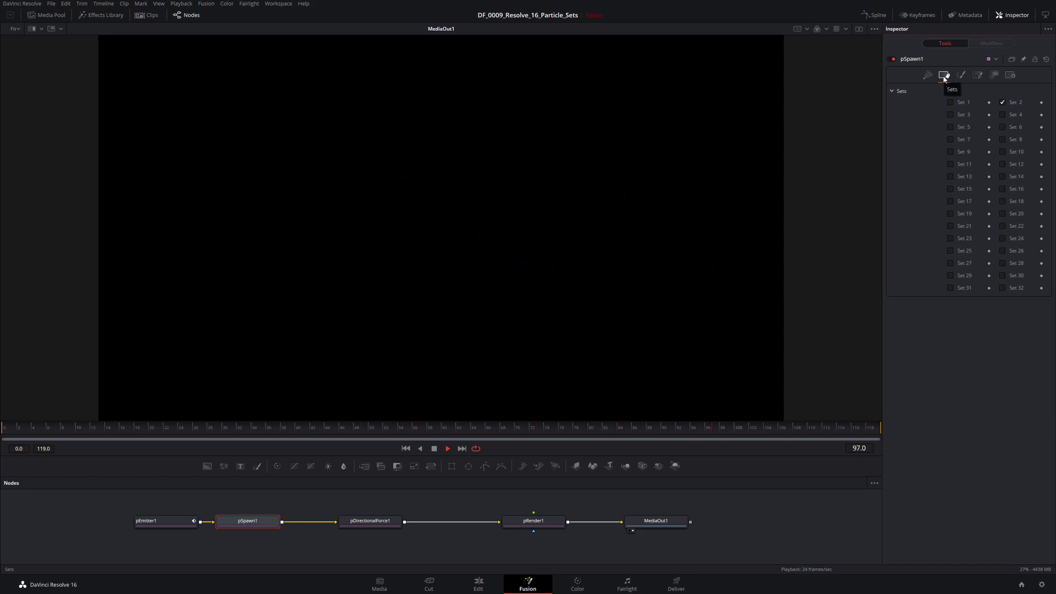
pyautogui.click(975, 79)
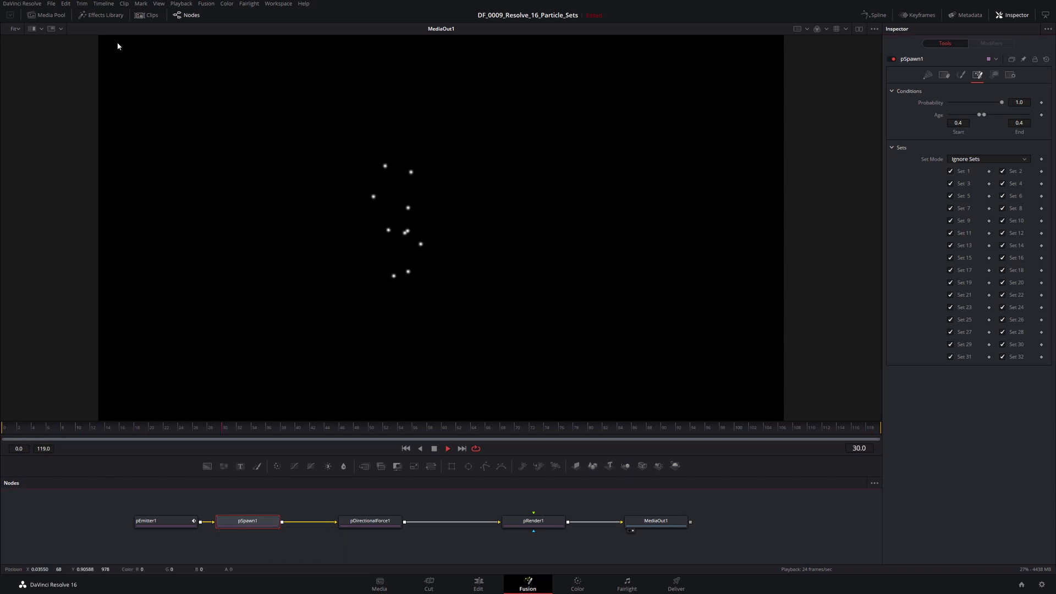
# Step: Add the Templates > Particles > Fireworks template and place its nodes below the original chain
pyautogui.click(113, 18)
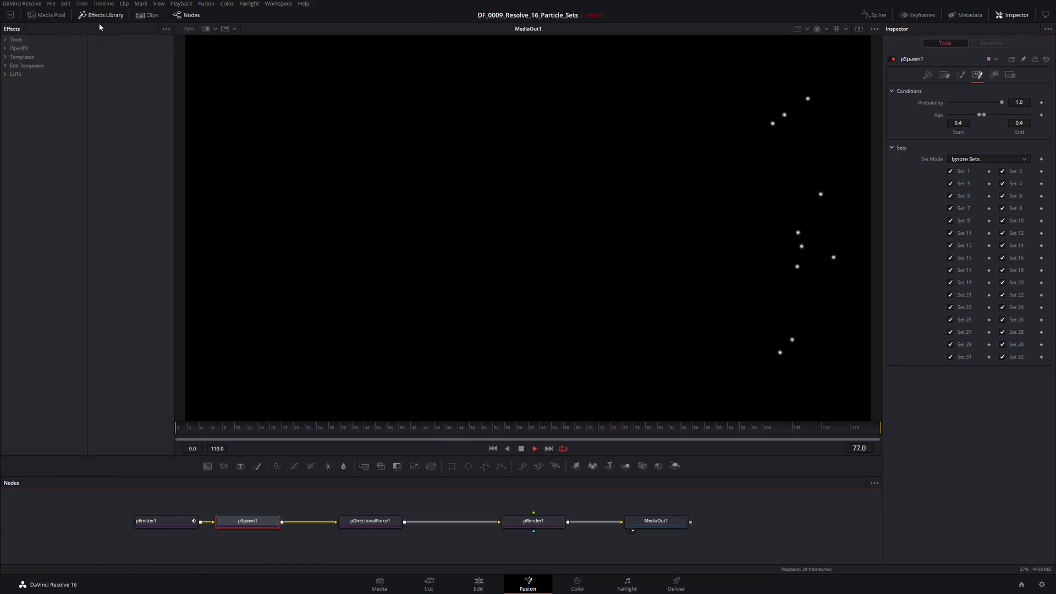
pyautogui.click(5, 57)
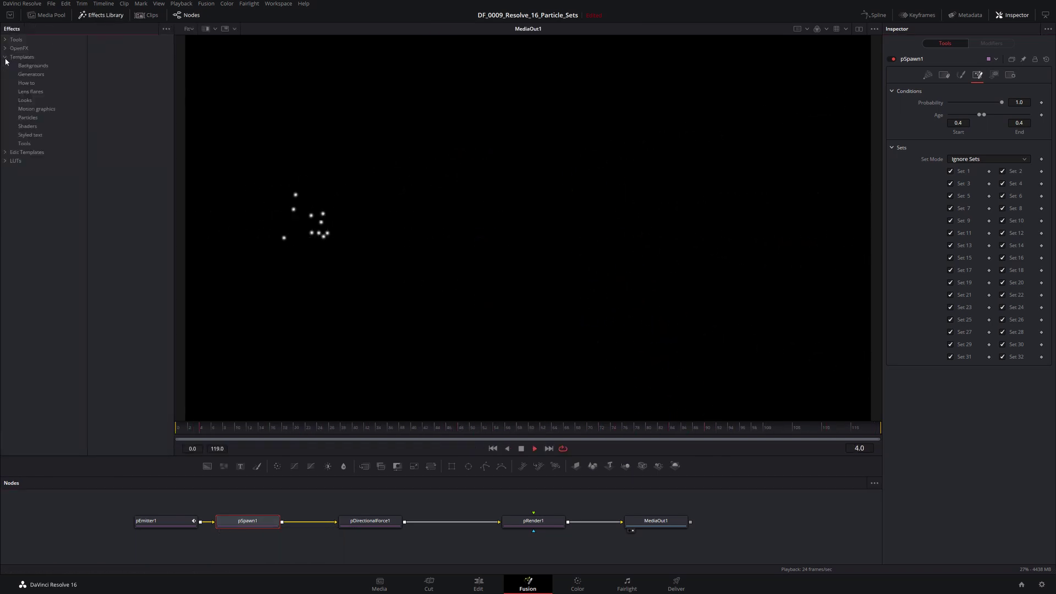
pyautogui.click(28, 117)
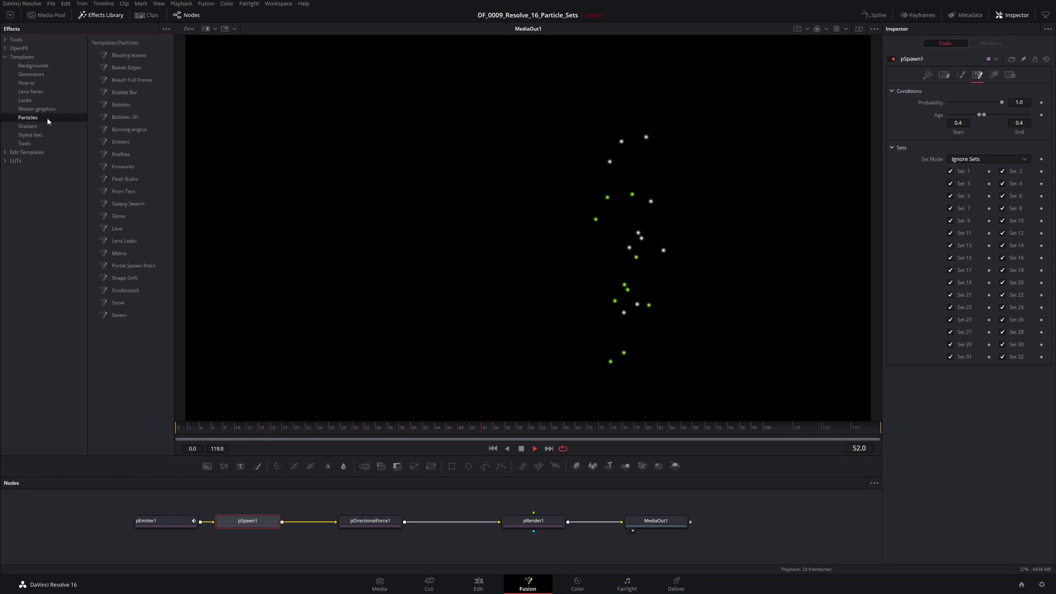
pyautogui.doubleClick(126, 167)
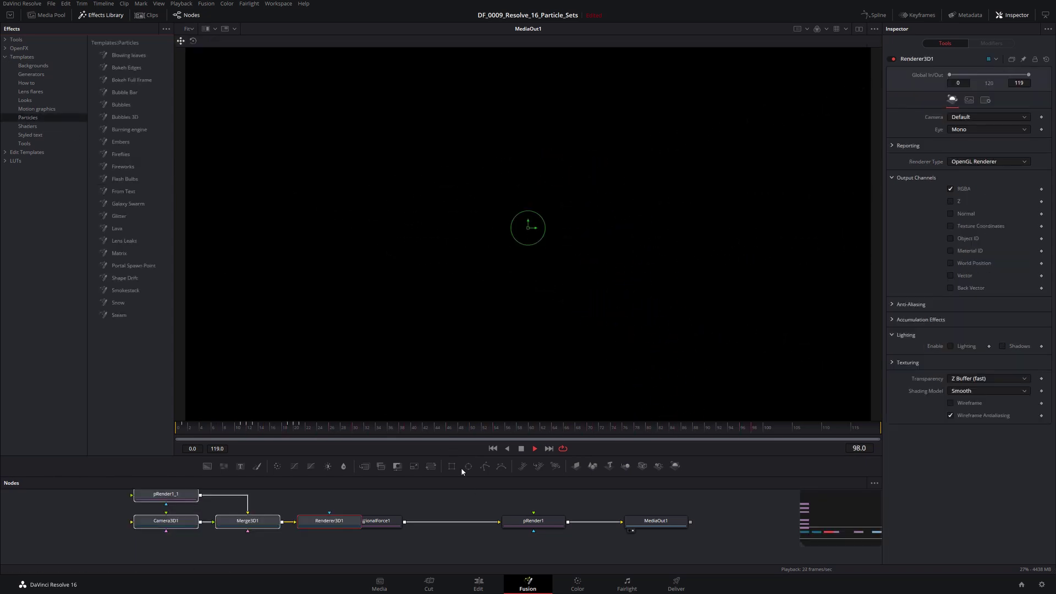
pyautogui.moveTo(476, 476); pyautogui.dragTo(470, 270)
pyautogui.moveTo(257, 313); pyautogui.dragTo(339, 527)
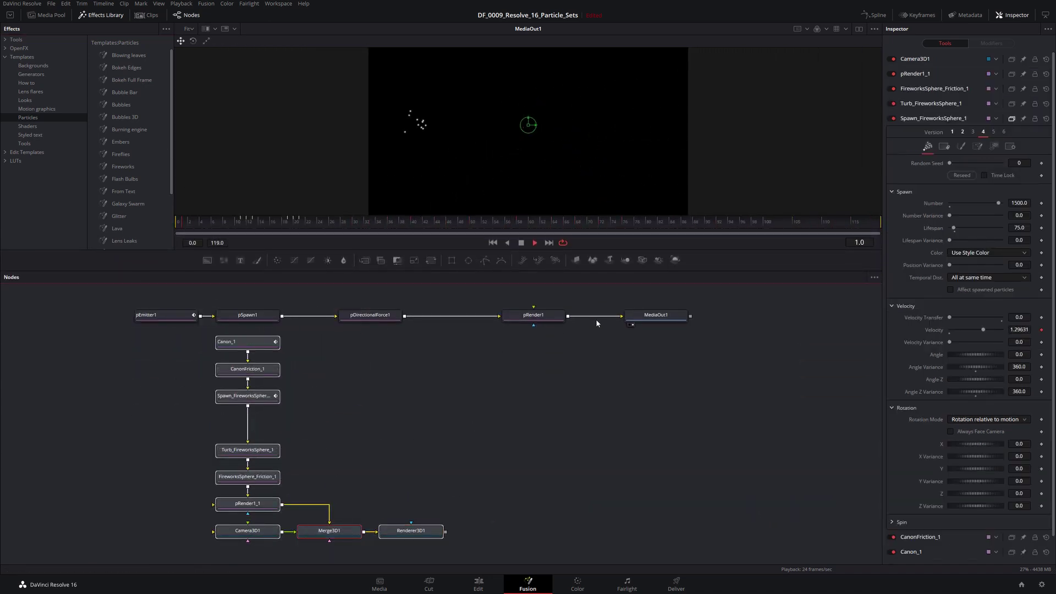
# Step: Replace pRender1 with Renderer3D1 as MediaOut1's input and maximize the viewer for the fireworks
pyautogui.moveTo(594, 316); pyautogui.dragTo(588, 339)
pyautogui.click(589, 339)
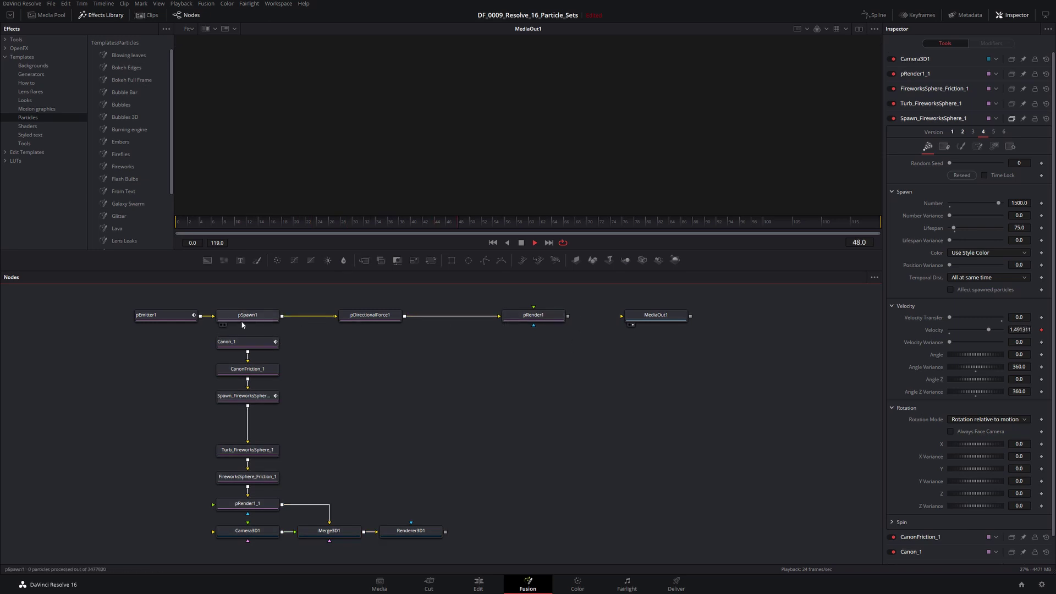
pyautogui.moveTo(445, 533); pyautogui.dragTo(649, 316)
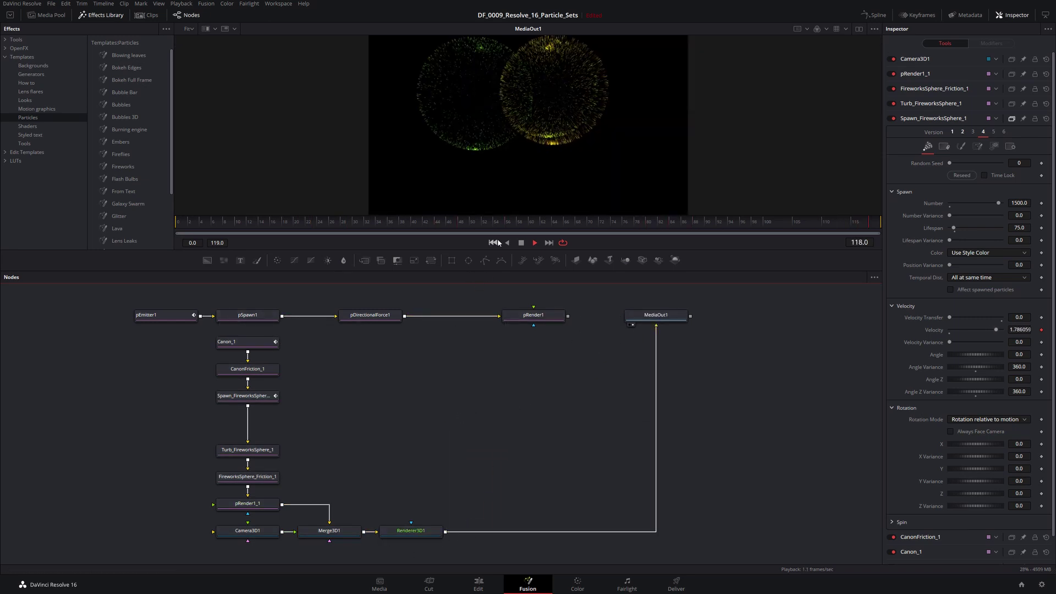
pyautogui.press('F4')
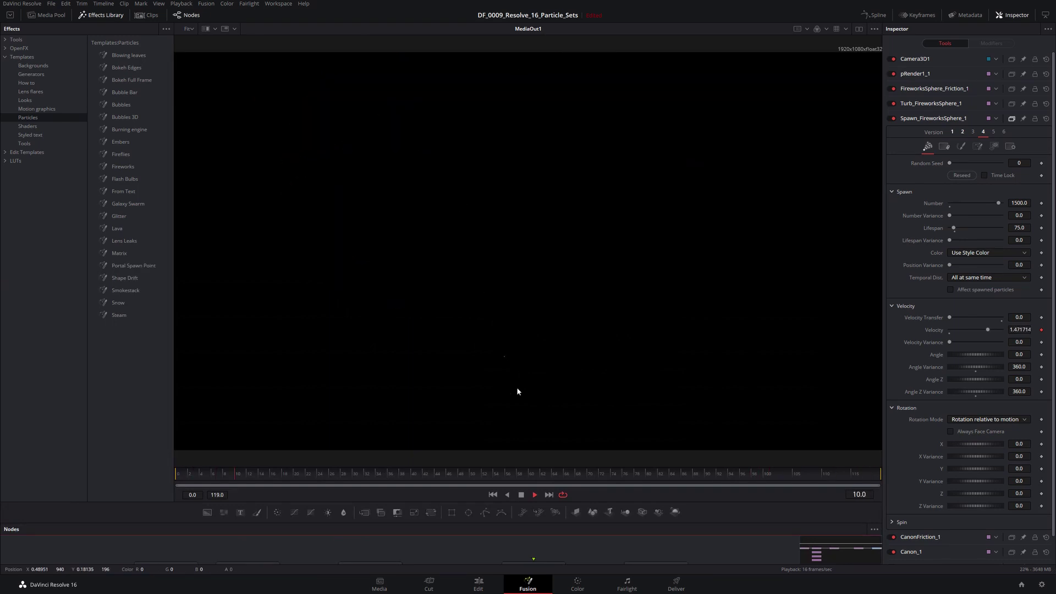